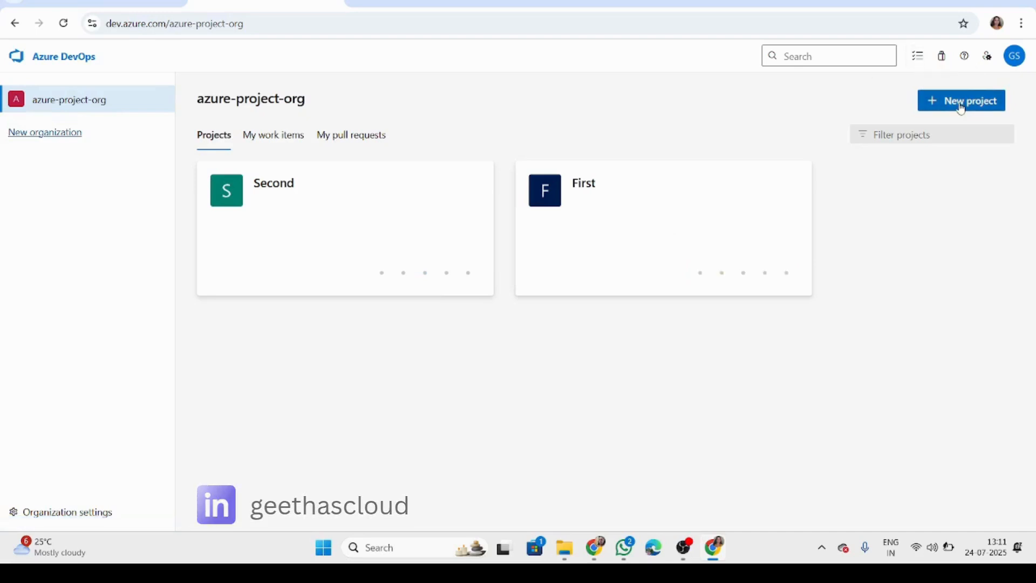
# Start a new project named "Demo" with the description "This is demo purpose"
pyautogui.click(963, 102)
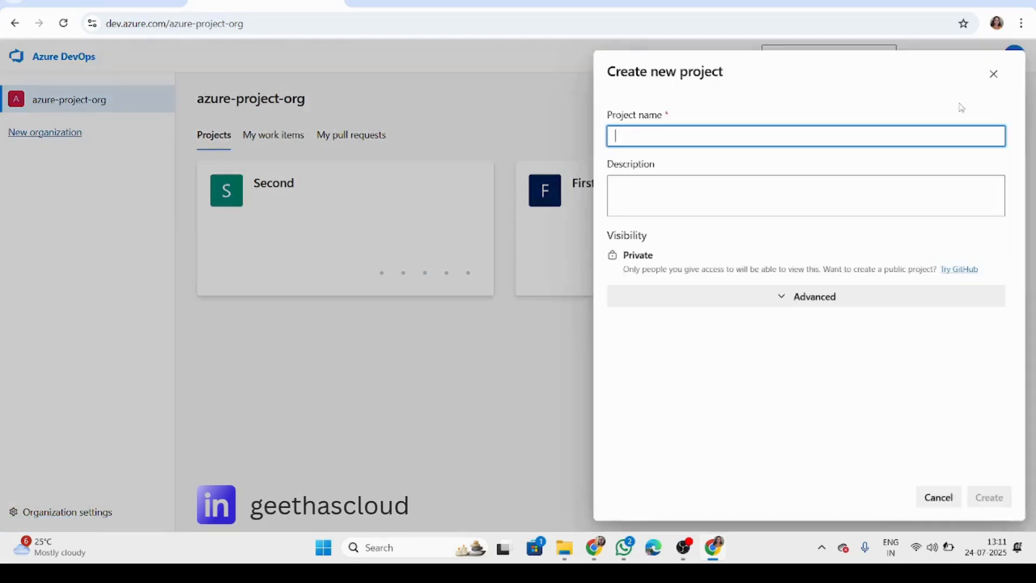
pyautogui.write('Demo')
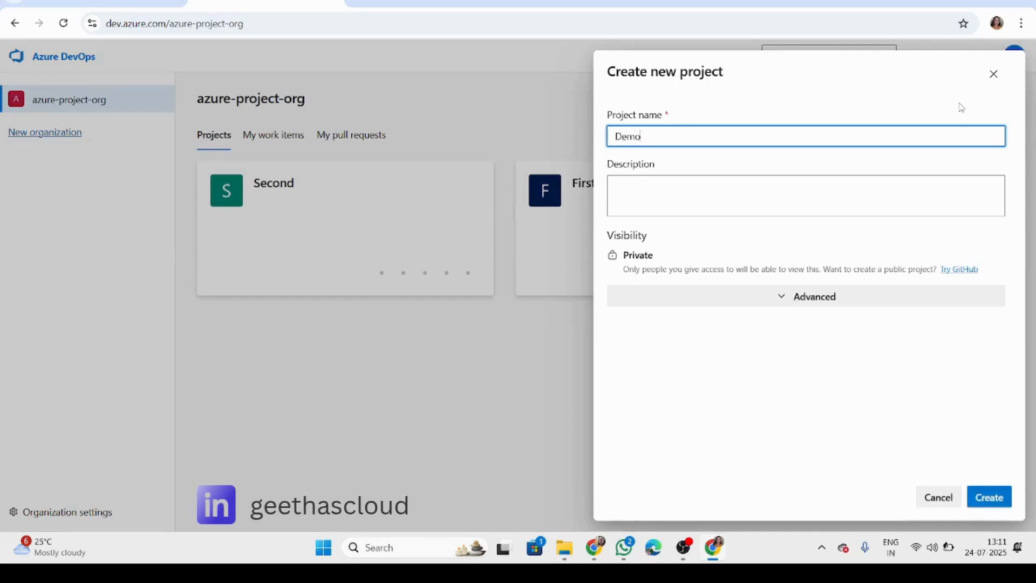
pyautogui.press('Tab')
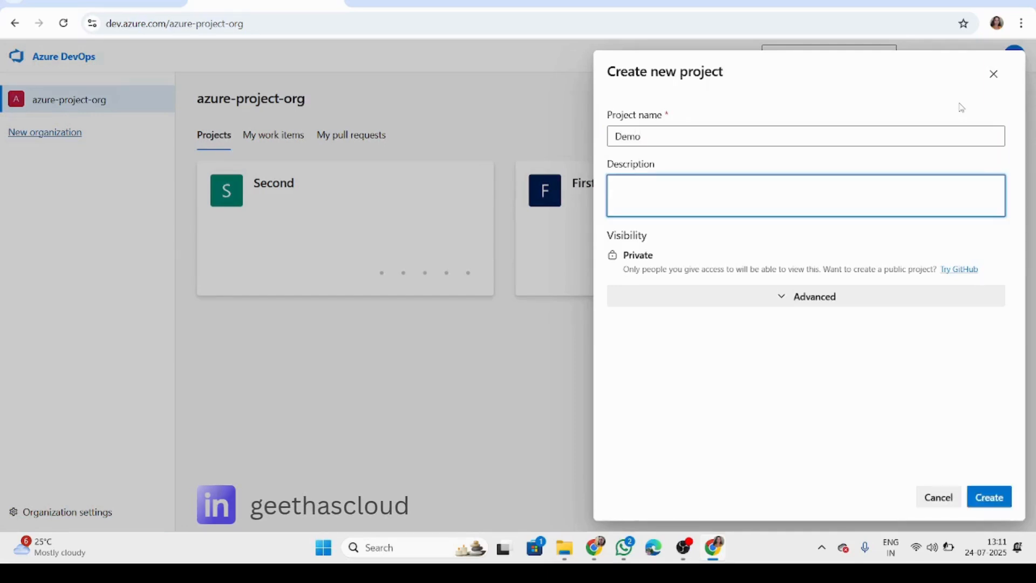
pyautogui.write('This is demp')
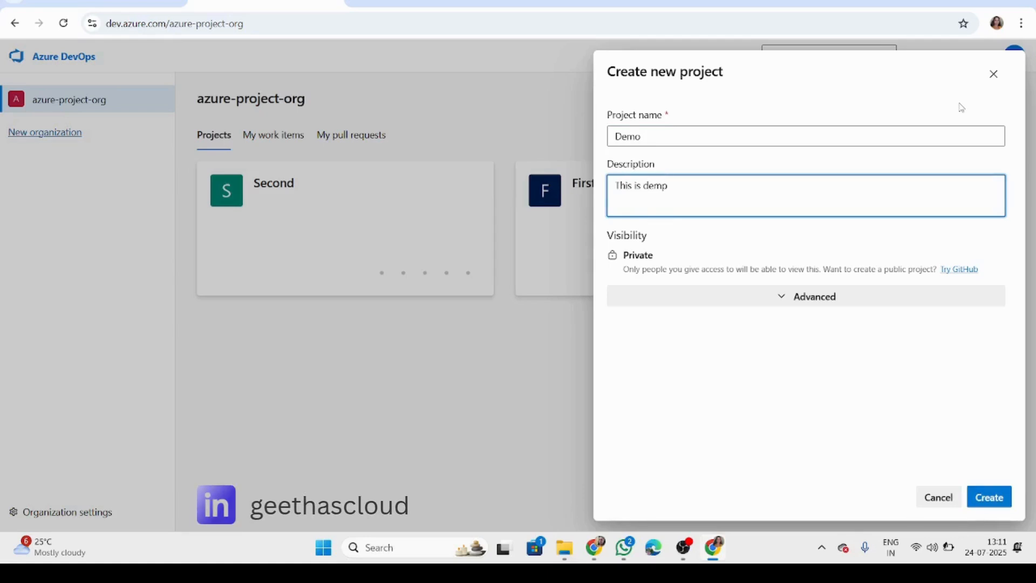
pyautogui.press('BackSpace')
pyautogui.write('o purpose')
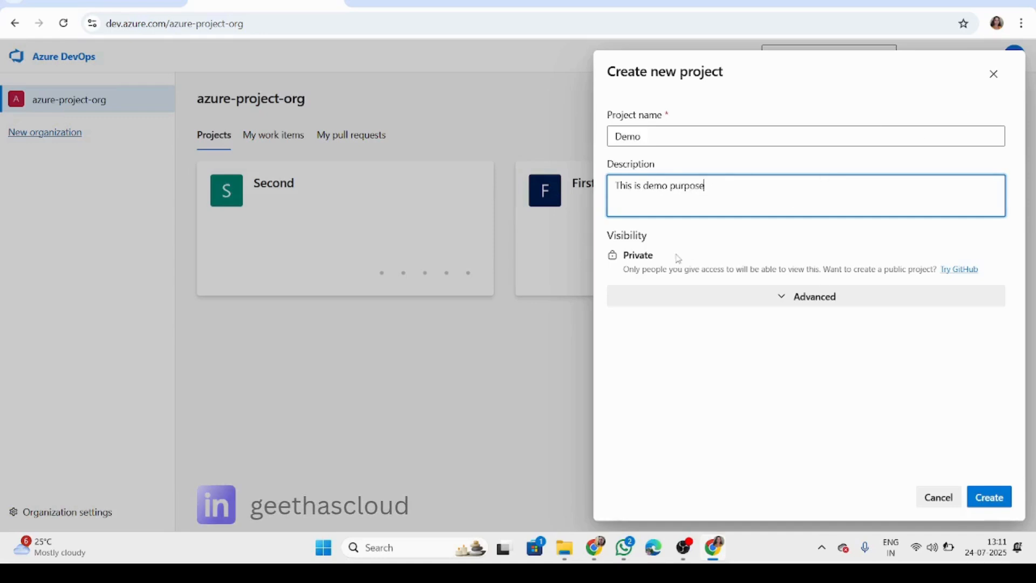
# Set the new project's work item process to Agile in the advanced options and create the project
pyautogui.click(780, 300)
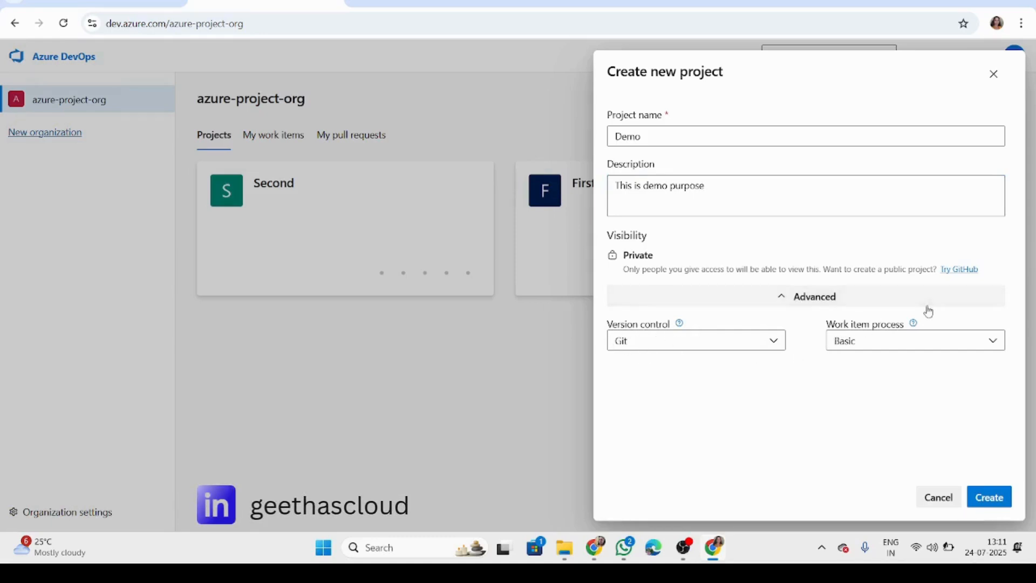
pyautogui.click(993, 341)
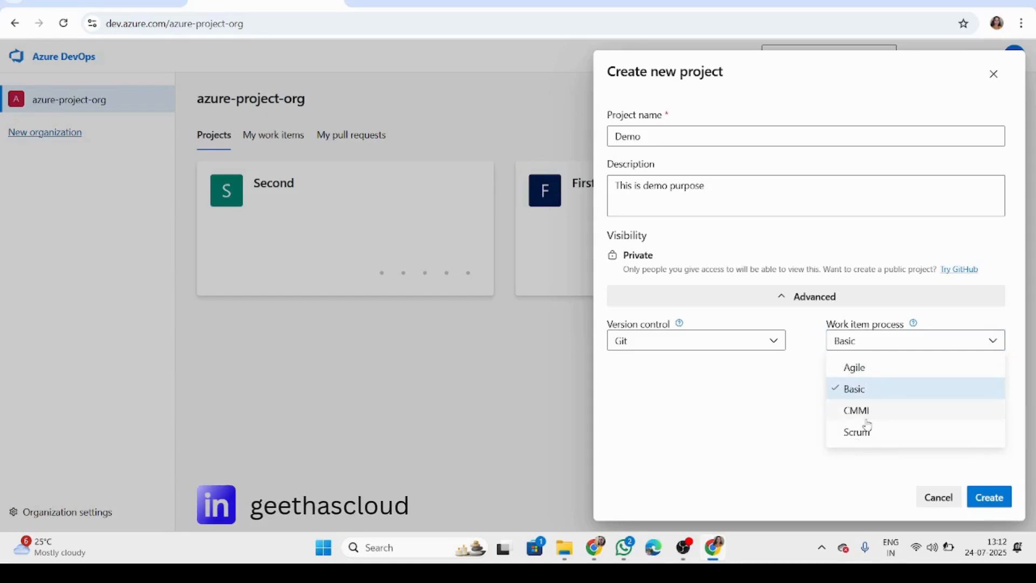
pyautogui.click(856, 371)
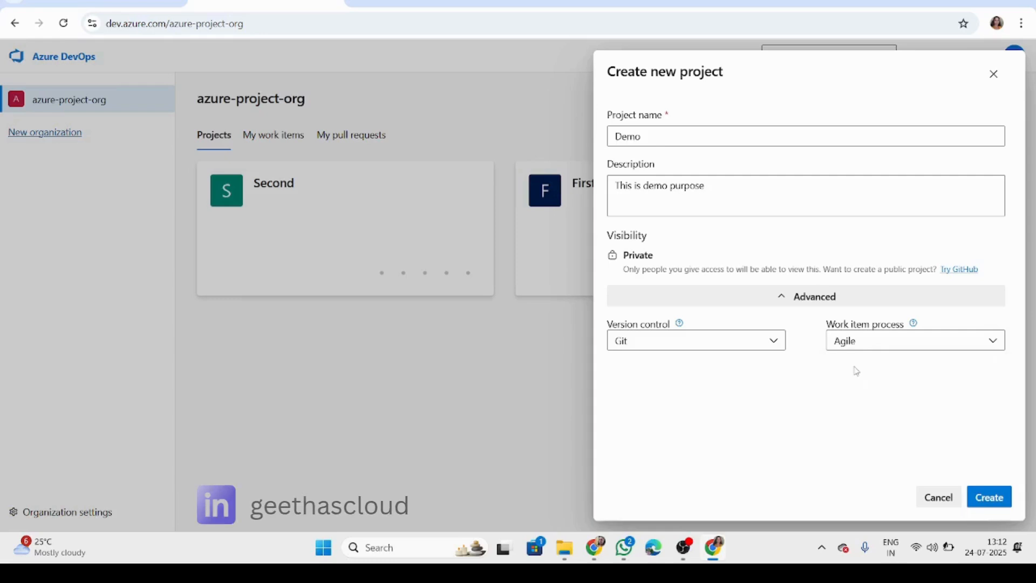
pyautogui.click(984, 509)
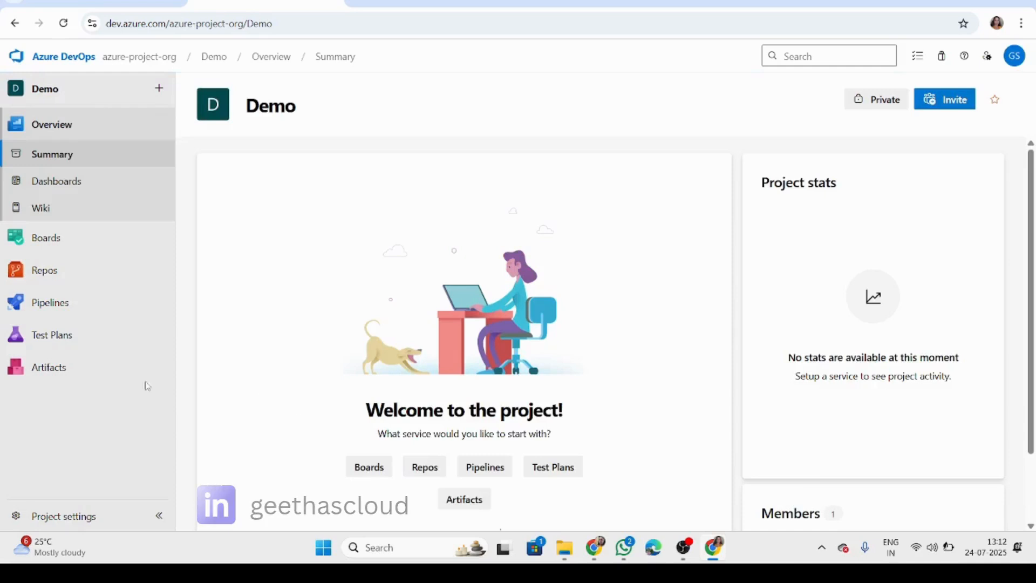
# In the Demo project's work items, create and save a User Story titled "As a user, I need a login page", then return to the list
pyautogui.moveTo(53, 241)
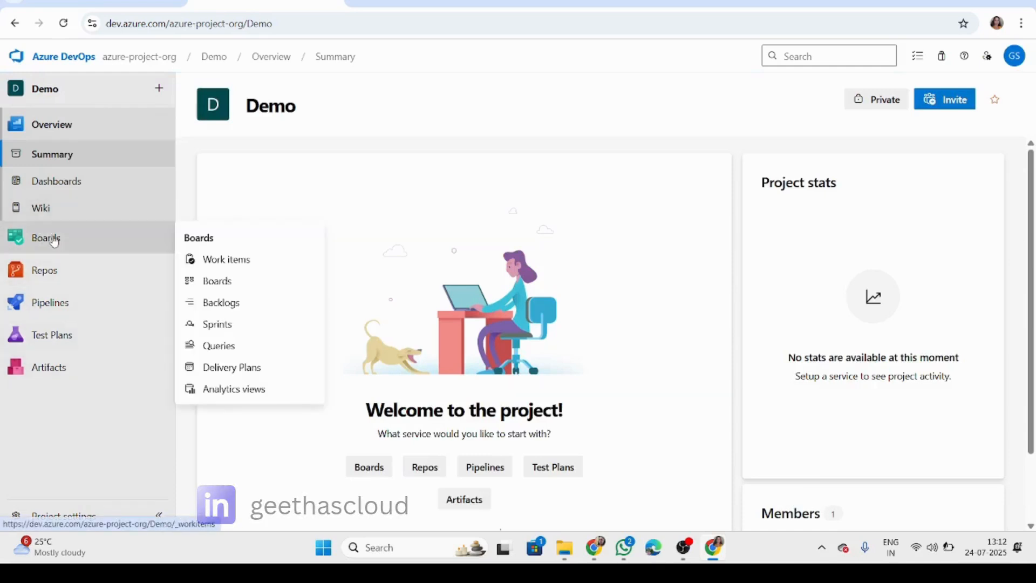
pyautogui.click(53, 240)
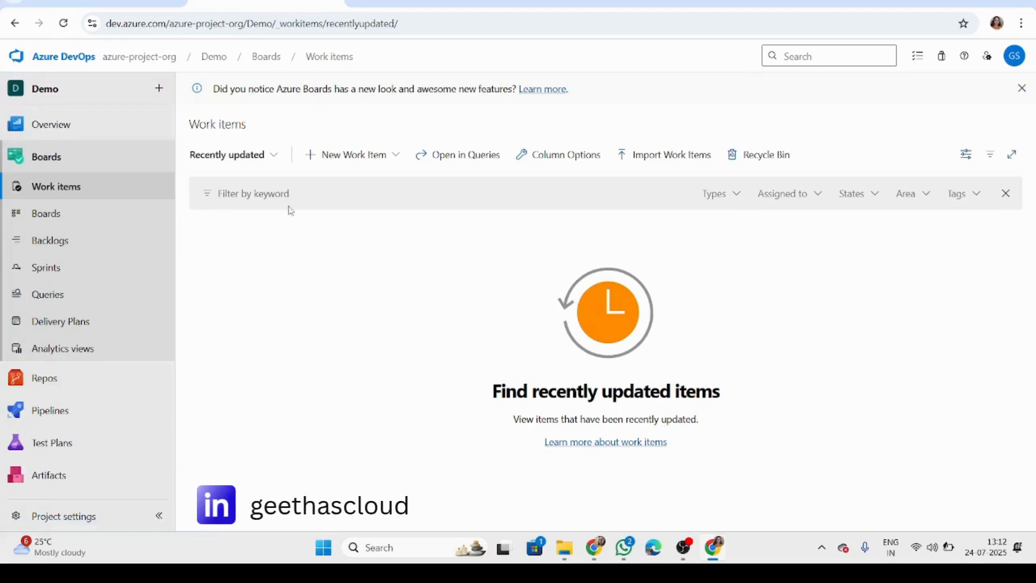
pyautogui.click(399, 155)
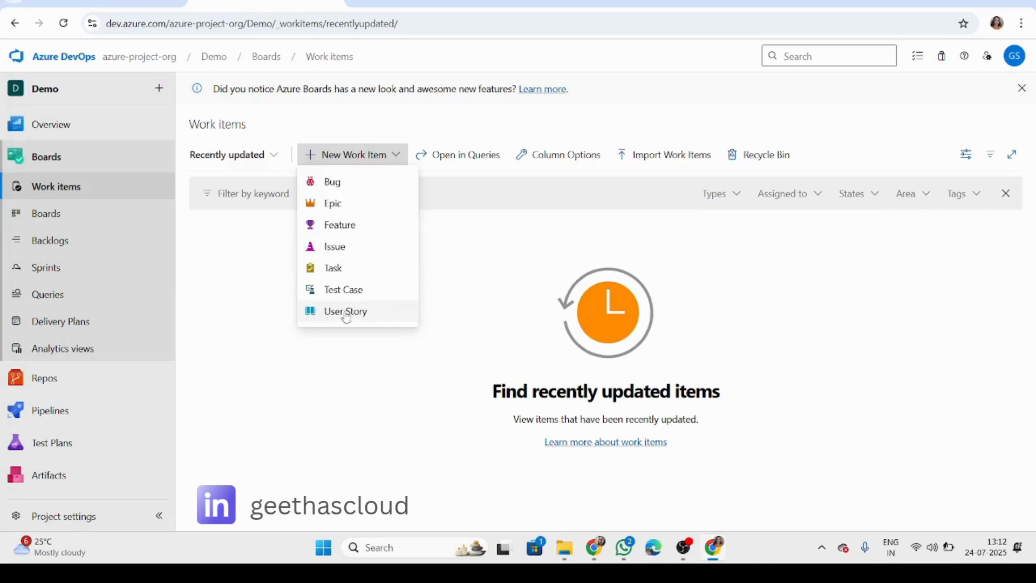
pyautogui.click(346, 313)
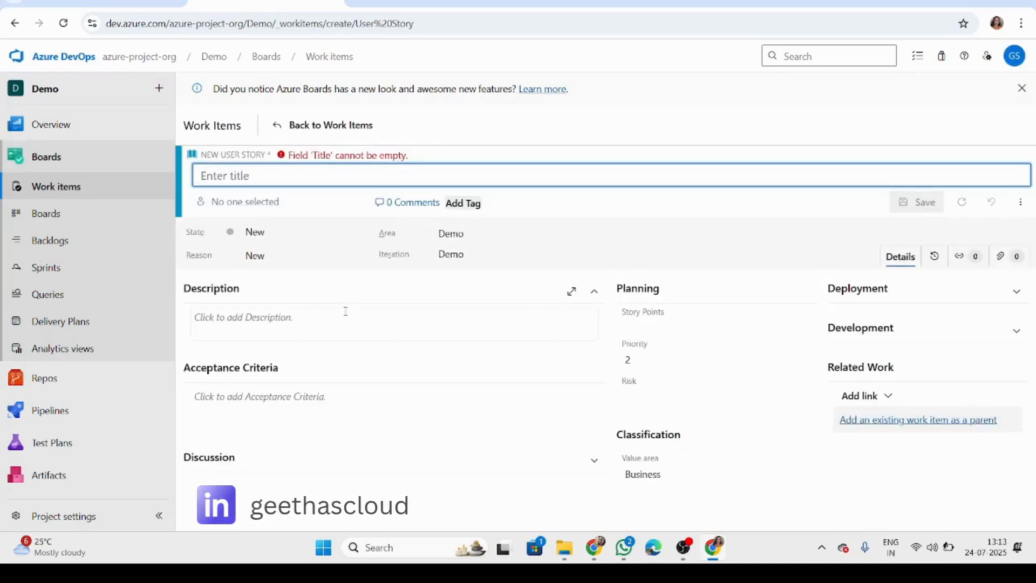
pyautogui.write('AS')
pyautogui.press('BackSpace')
pyautogui.write('s a use')
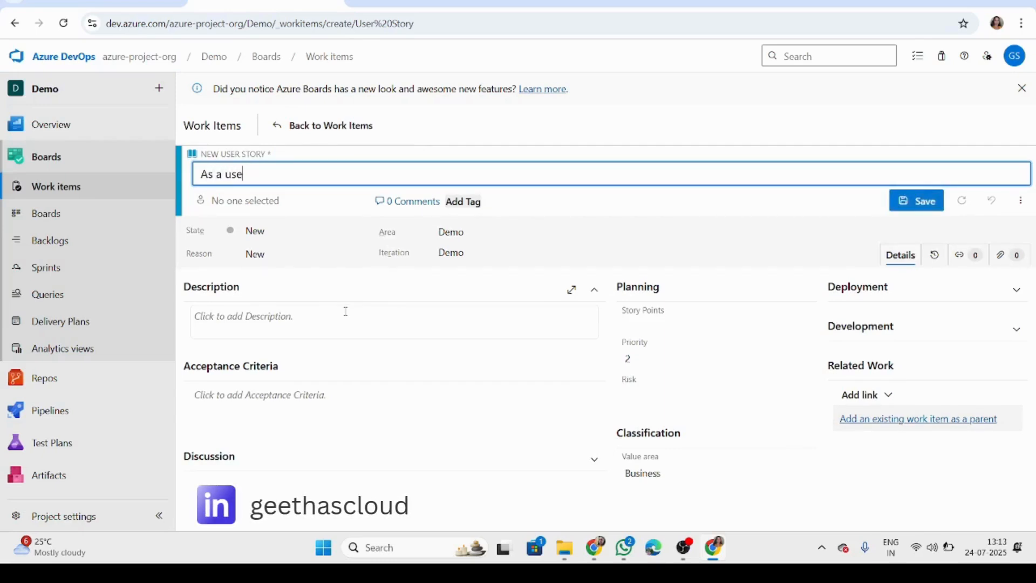
pyautogui.write('r, I ne')
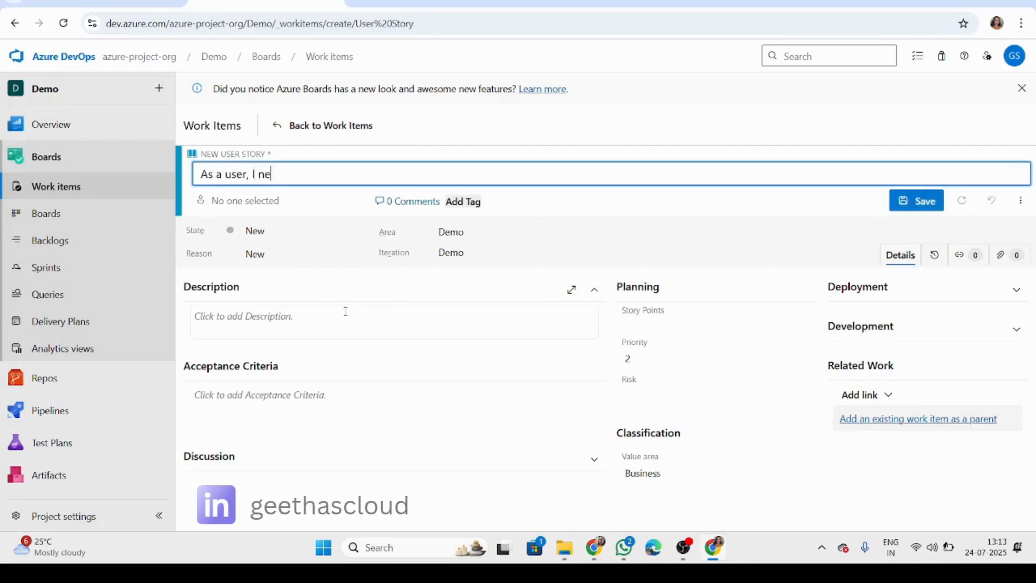
pyautogui.write('ed a logi')
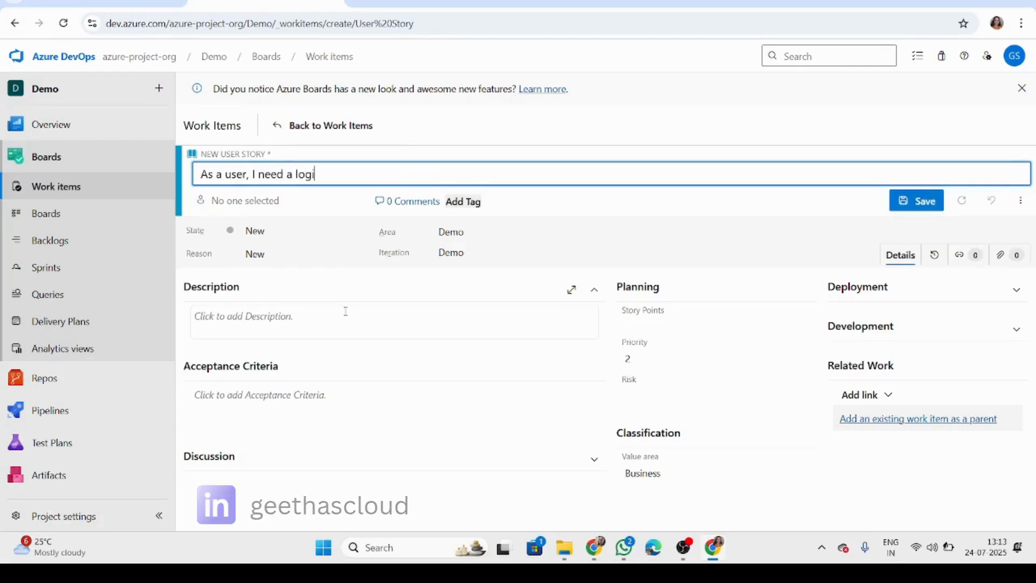
pyautogui.write('n page')
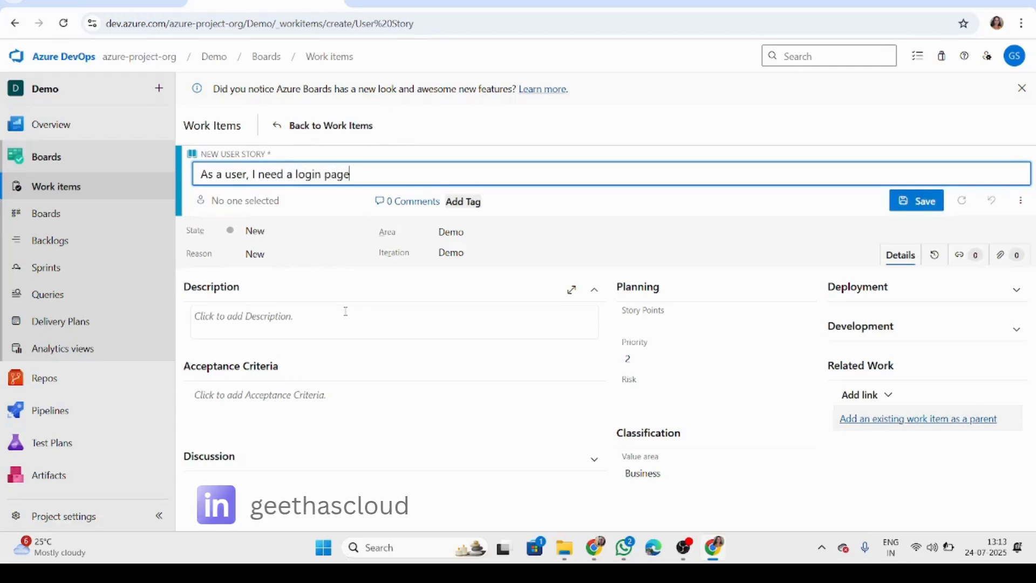
pyautogui.click(922, 201)
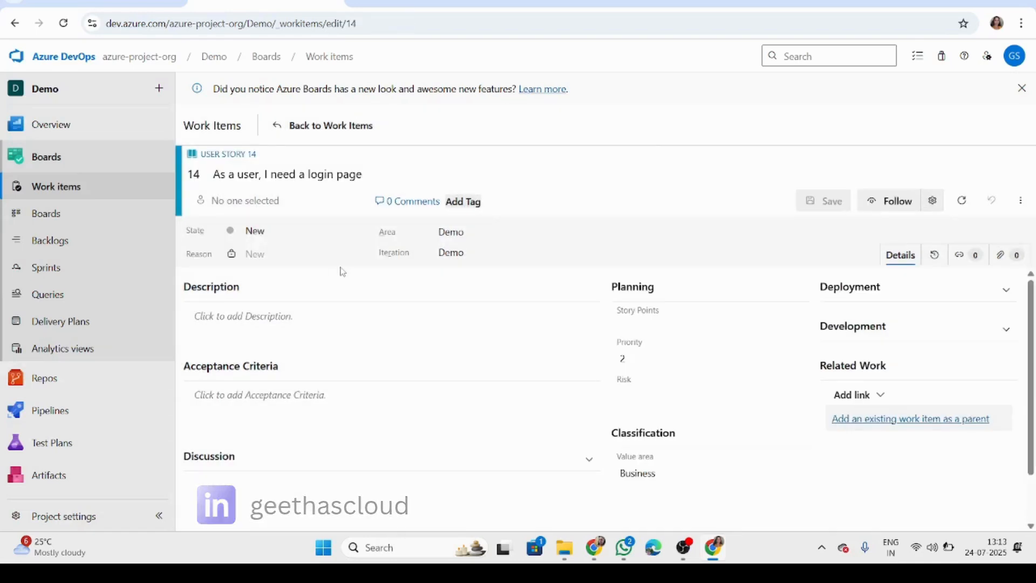
pyautogui.click(299, 130)
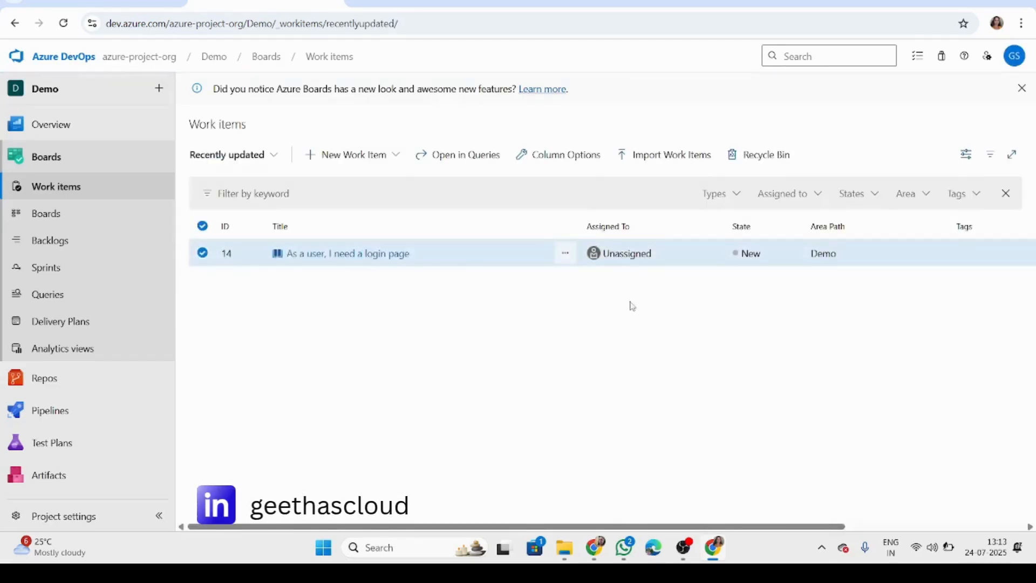
# Start a new Task work item titled "To create a login page"
pyautogui.click(395, 157)
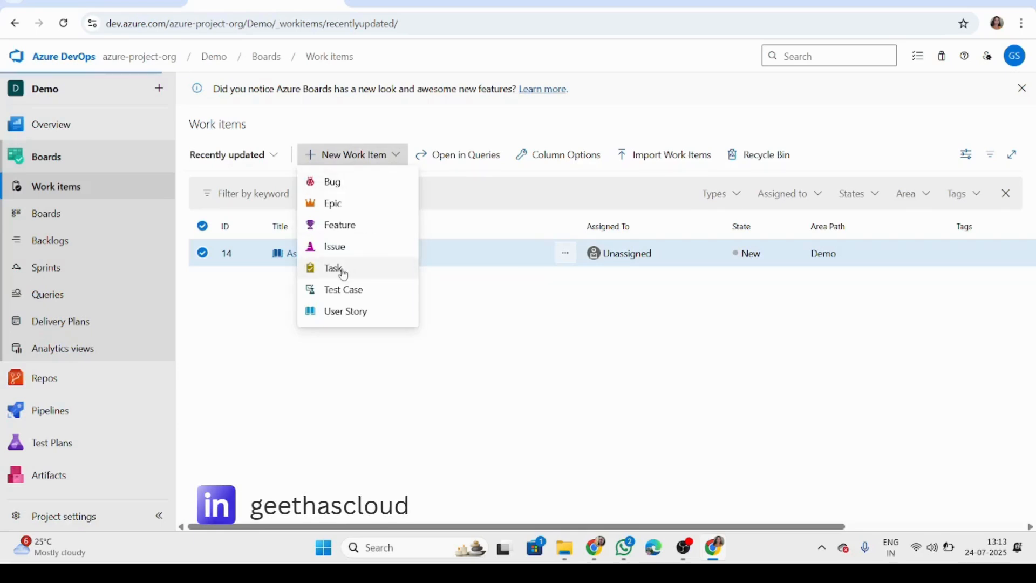
pyautogui.click(344, 274)
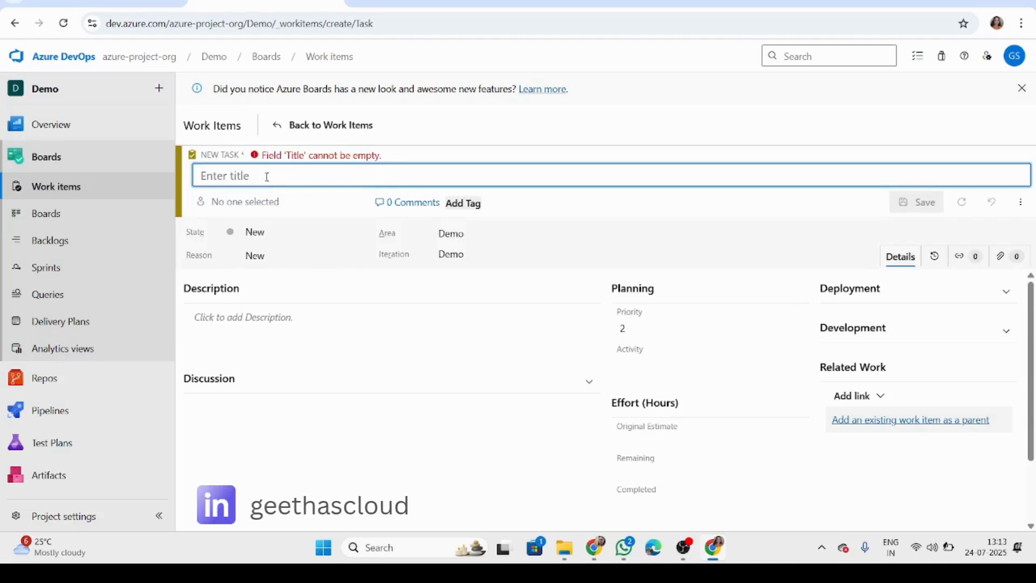
pyautogui.write('T')
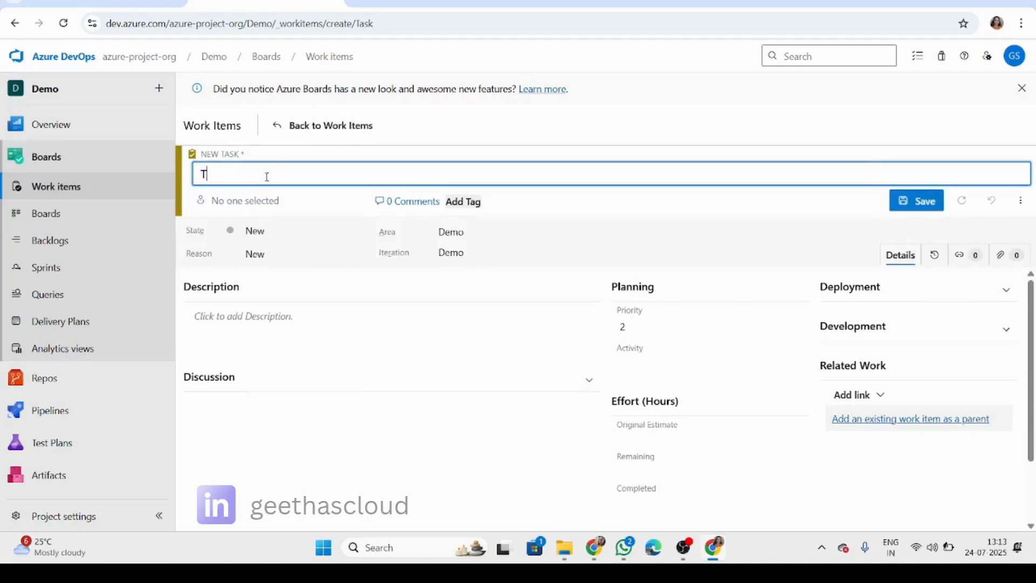
pyautogui.write('o create a login')
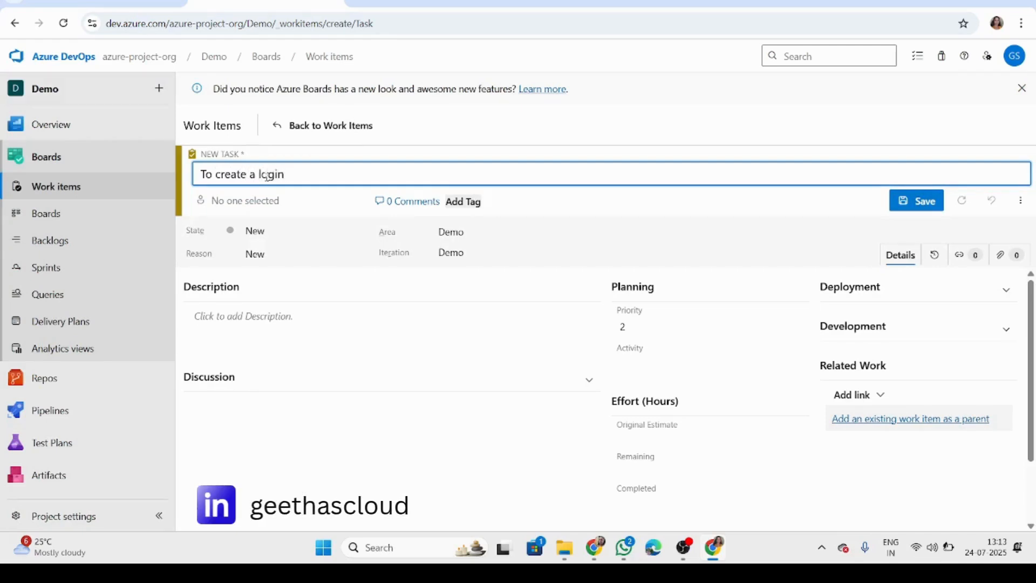
pyautogui.write(' page')
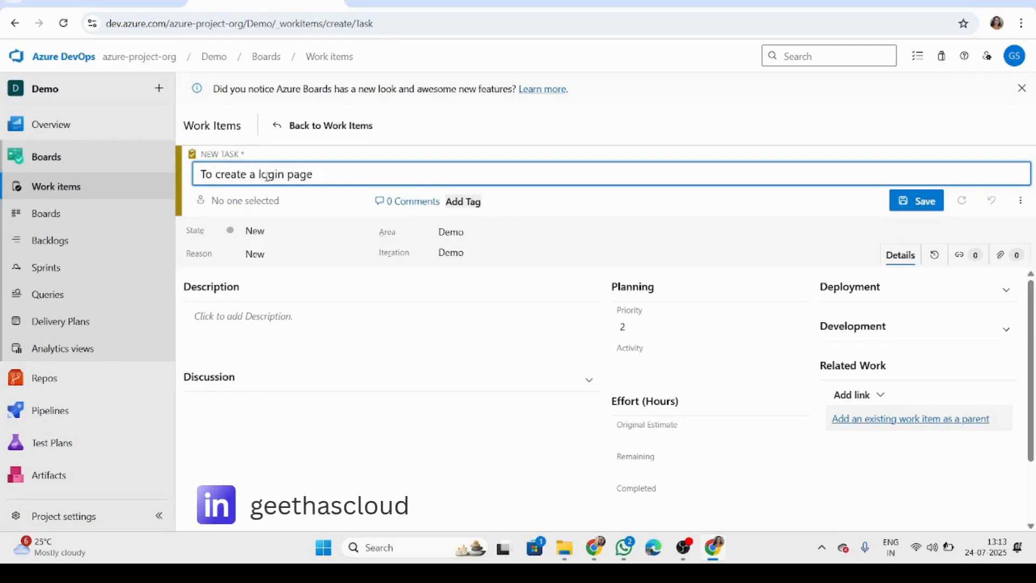
# Assign the new task to the suggested team member, save it and return to the work items list
pyautogui.click(227, 200)
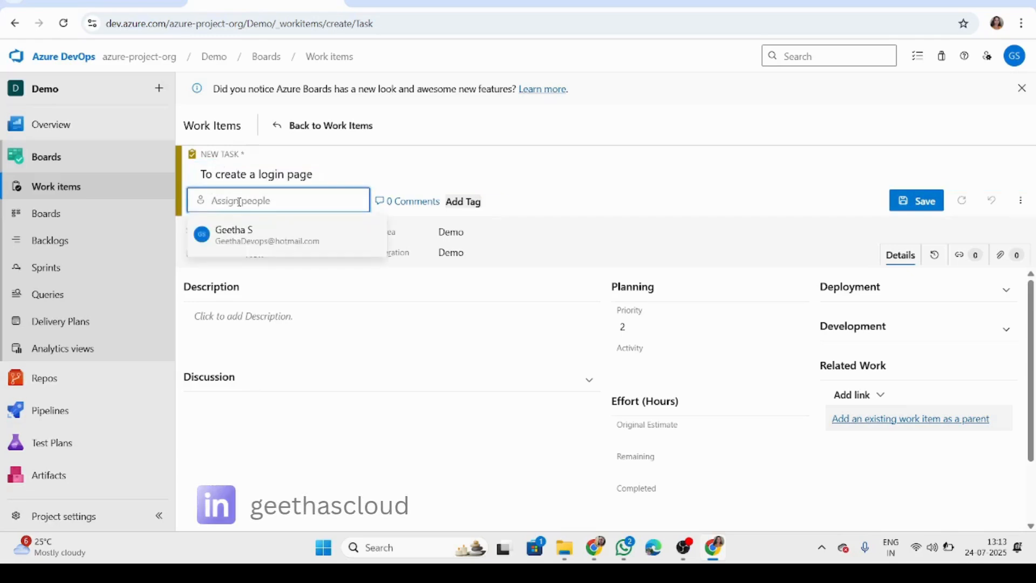
pyautogui.click(265, 242)
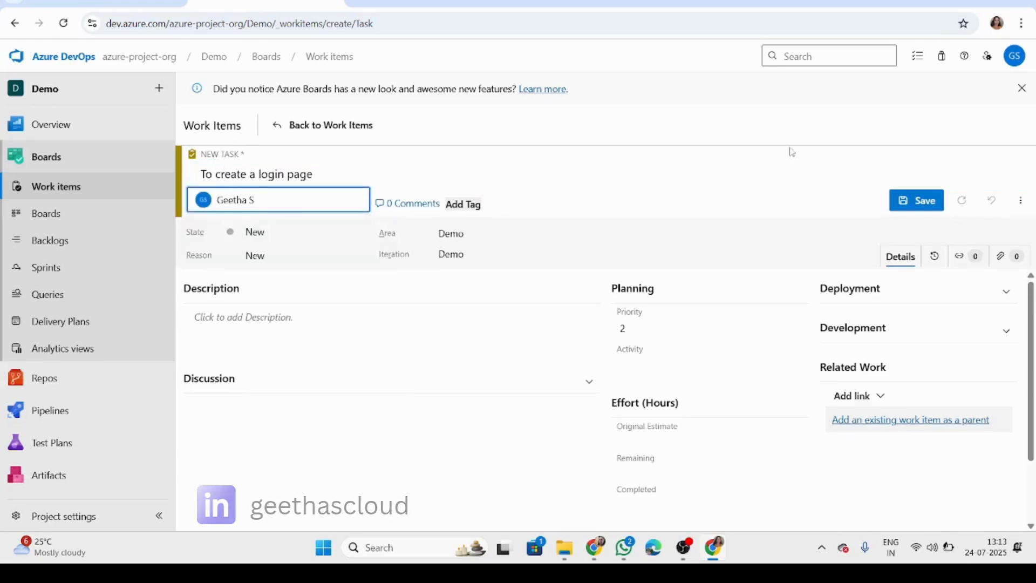
pyautogui.click(921, 202)
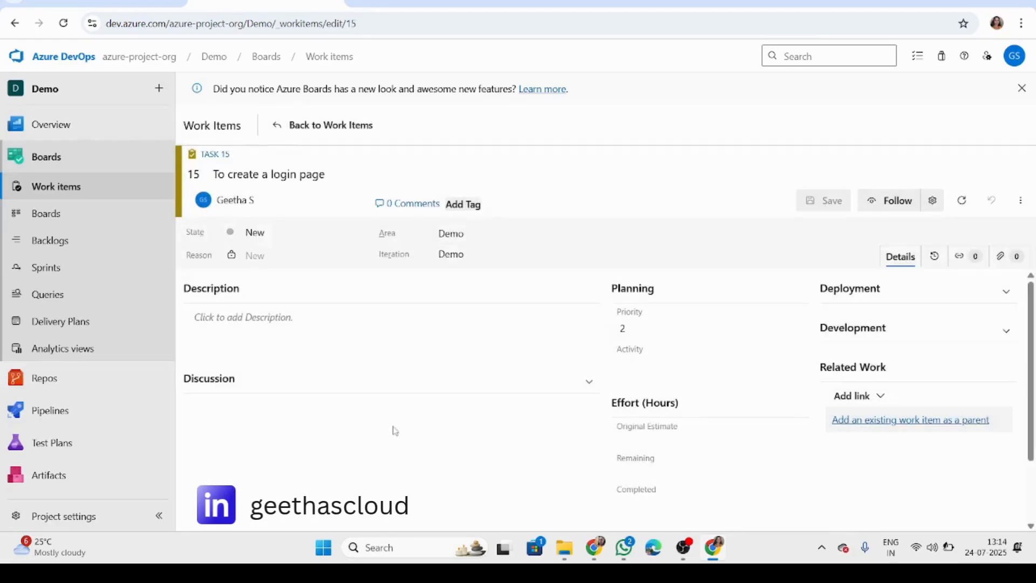
pyautogui.click(332, 133)
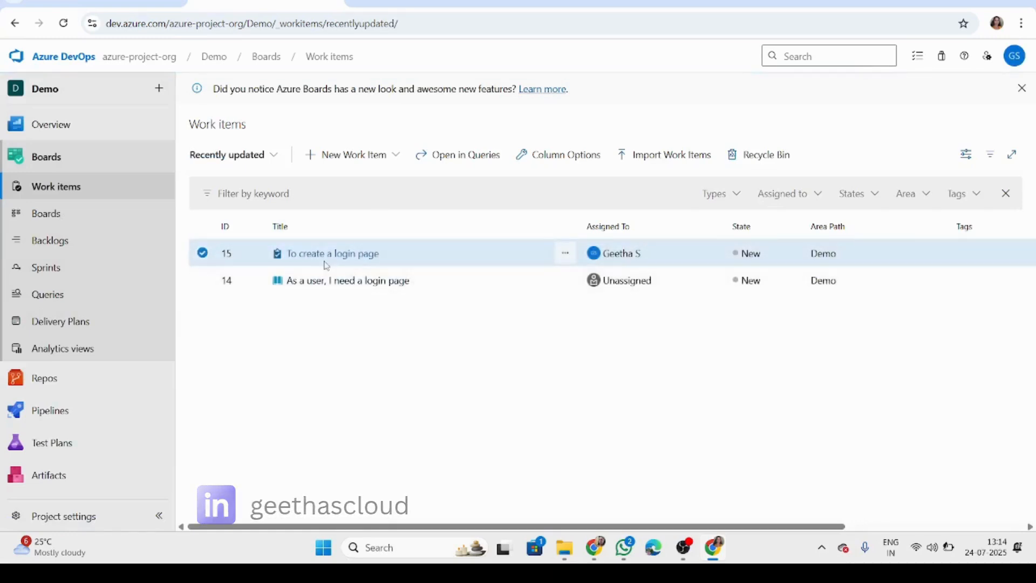
# On the Demo Team board, move the login page user story through Active and Resolved to Closed
pyautogui.click(46, 214)
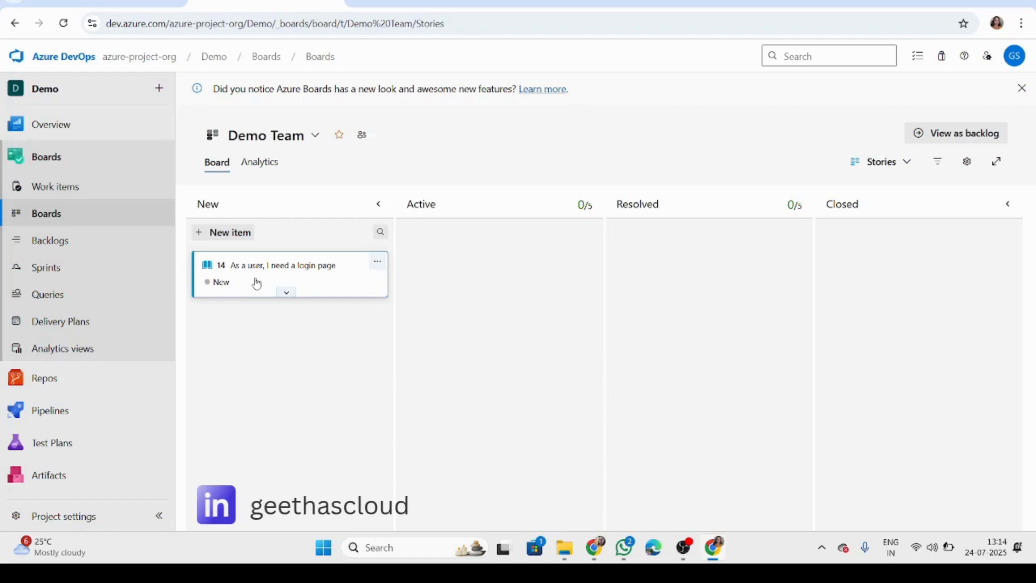
pyautogui.moveTo(257, 284); pyautogui.dragTo(458, 281)
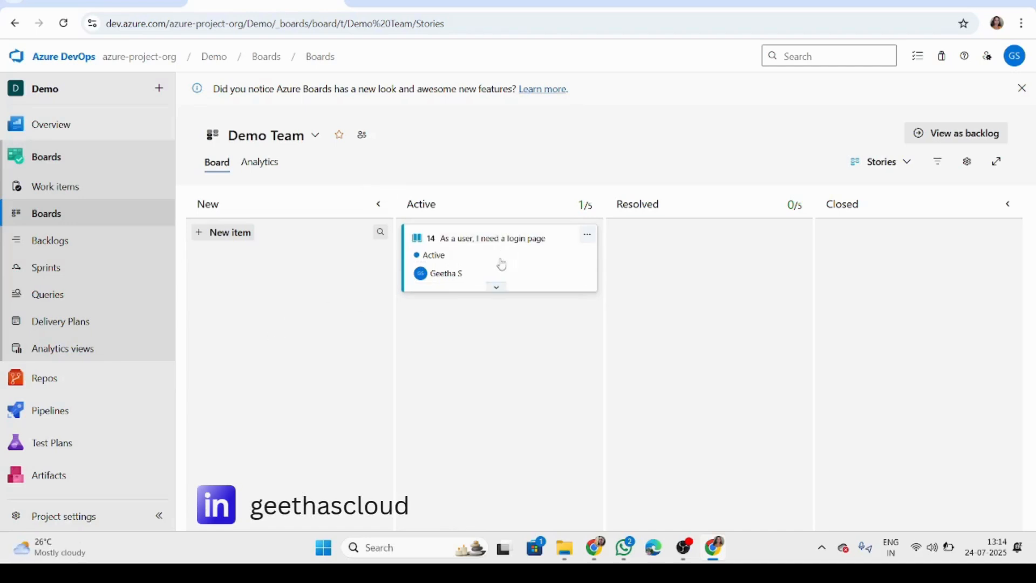
pyautogui.moveTo(569, 245); pyautogui.dragTo(776, 253)
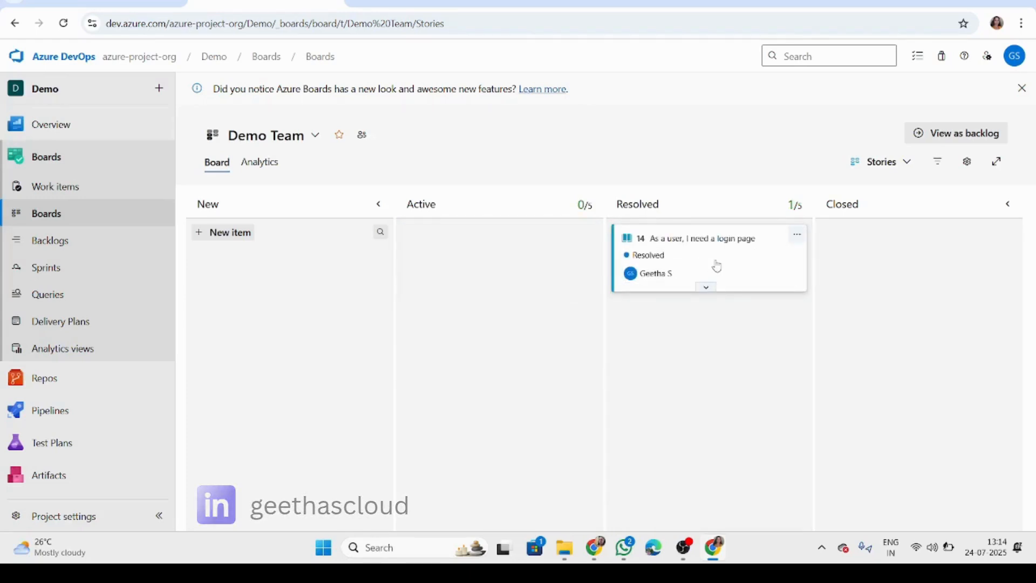
pyautogui.moveTo(741, 265)
pyautogui.mouseDown()
pyautogui.moveTo(825, 288)
pyautogui.moveTo(940, 244)
pyautogui.moveTo(951, 279)
pyautogui.moveTo(946, 266)
pyautogui.moveTo(810, 279)
pyautogui.moveTo(943, 263)
pyautogui.mouseUp()
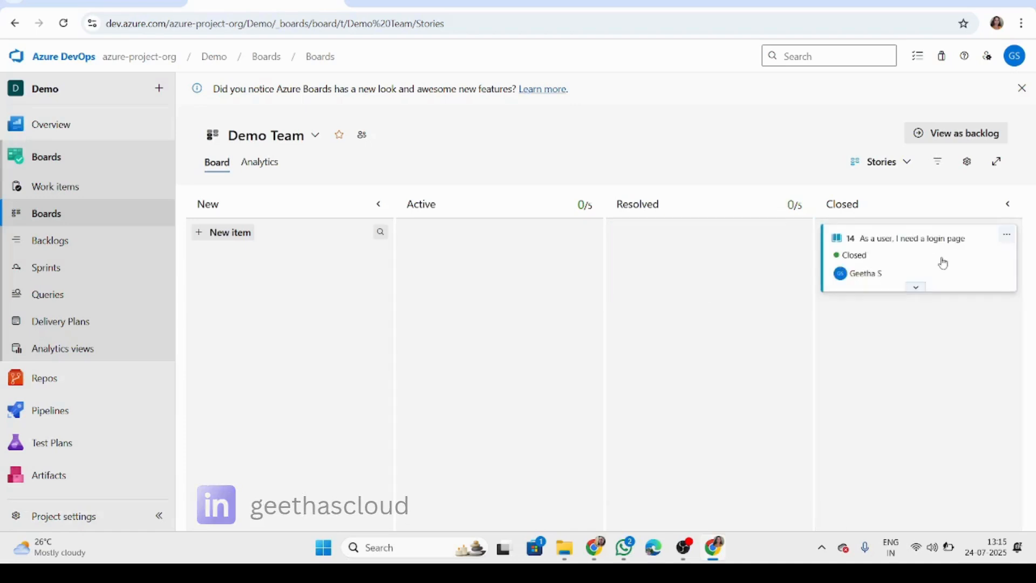